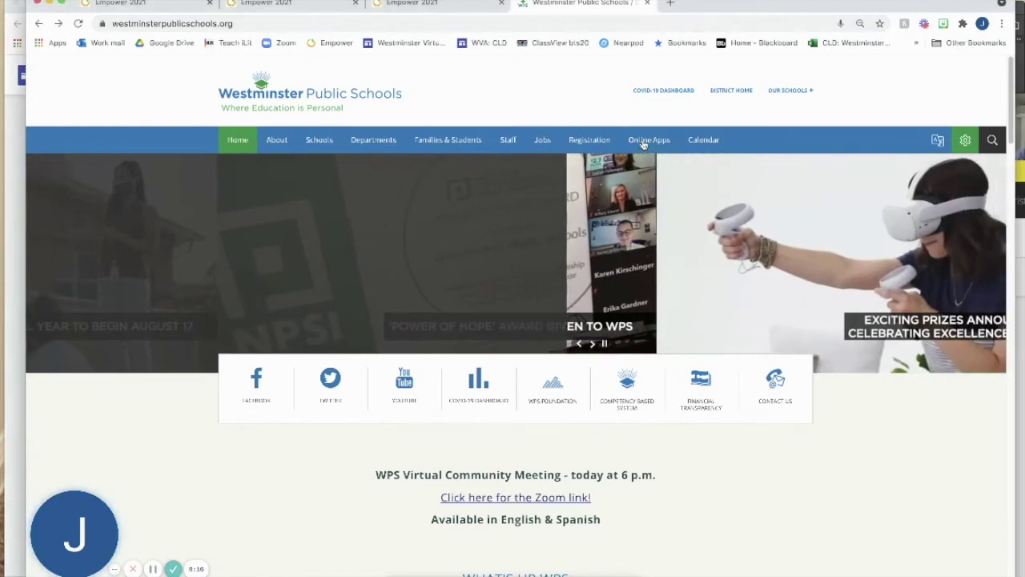
# Step: Open Empower from the district's Online Apps directory and sign in with the school Google account, choosing the teacher role
pyautogui.click(643, 142)
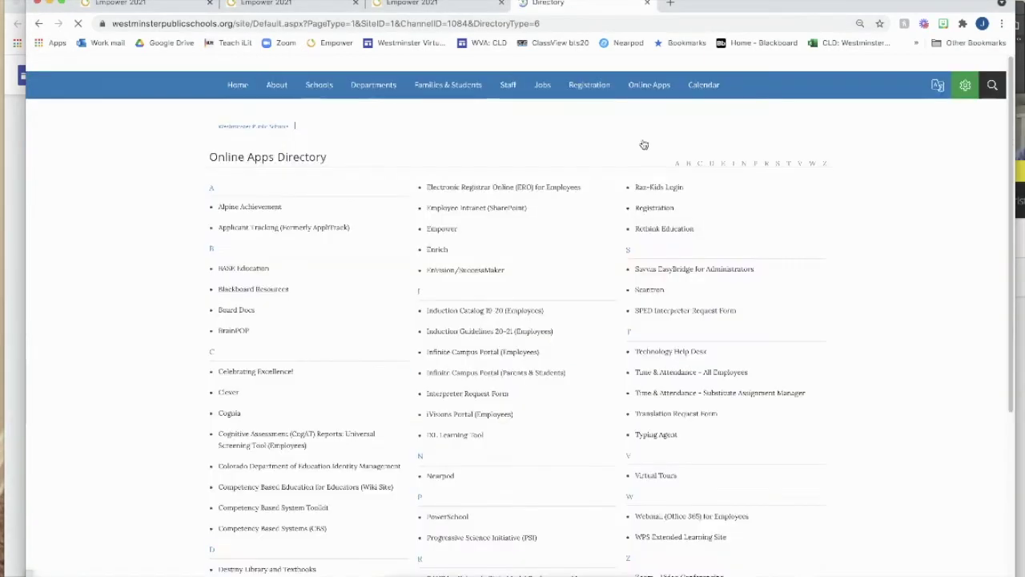
pyautogui.click(445, 285)
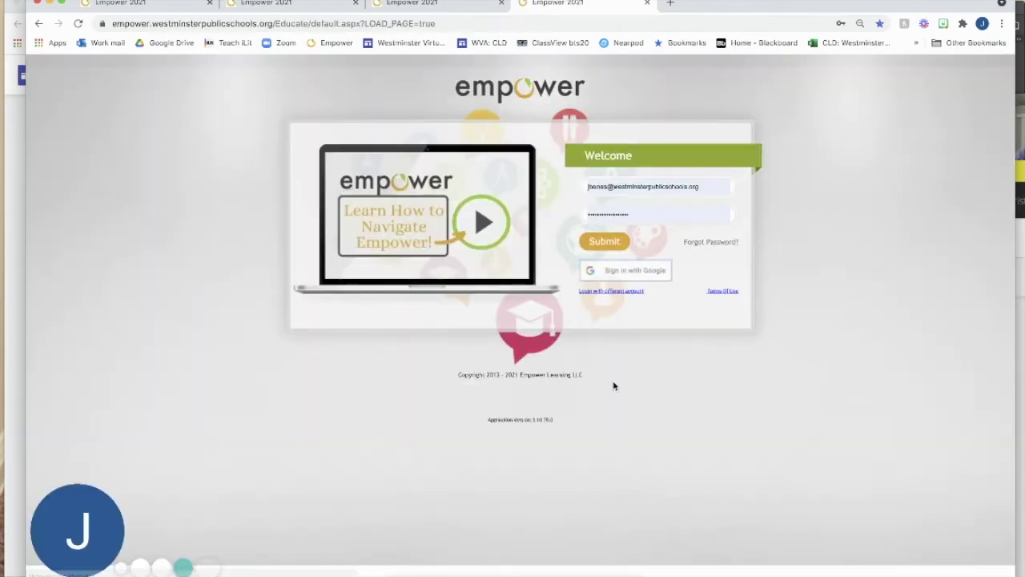
pyautogui.click(642, 272)
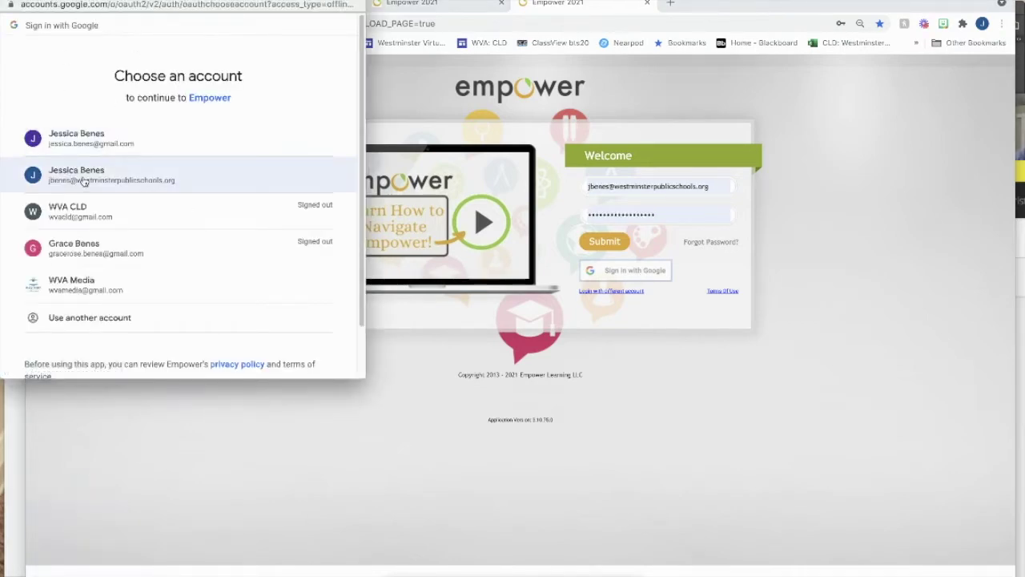
pyautogui.click(84, 176)
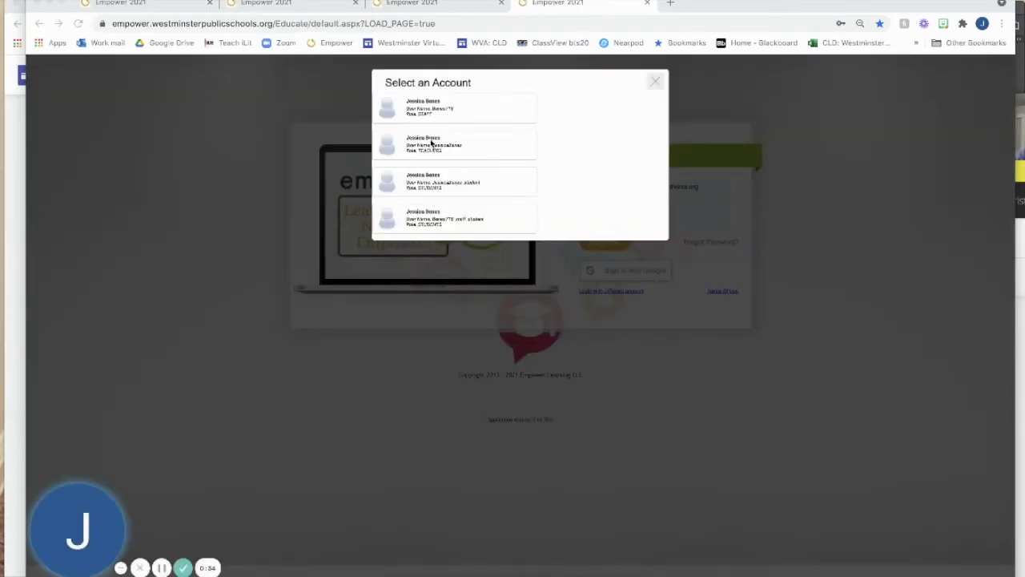
pyautogui.click(433, 150)
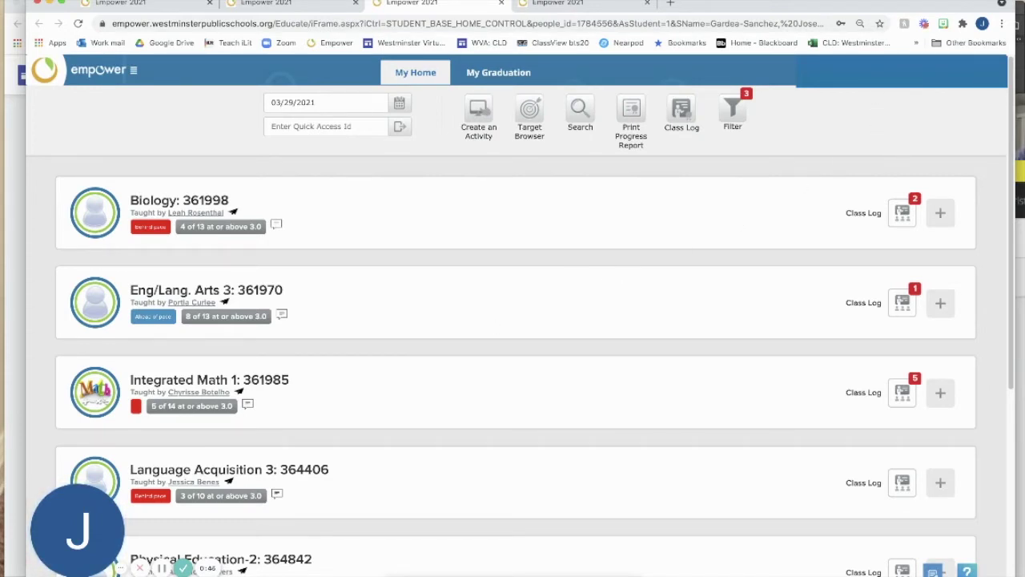
# Step: Bookmark the student home page as Empower 2021 in the Bookmarks Bar folder
pyautogui.click(879, 24)
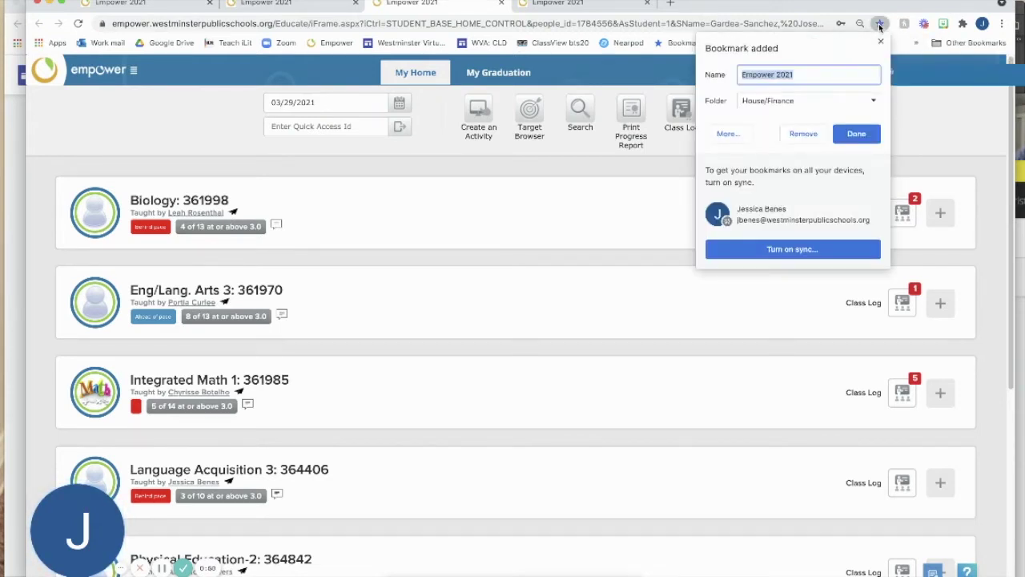
pyautogui.click(805, 75)
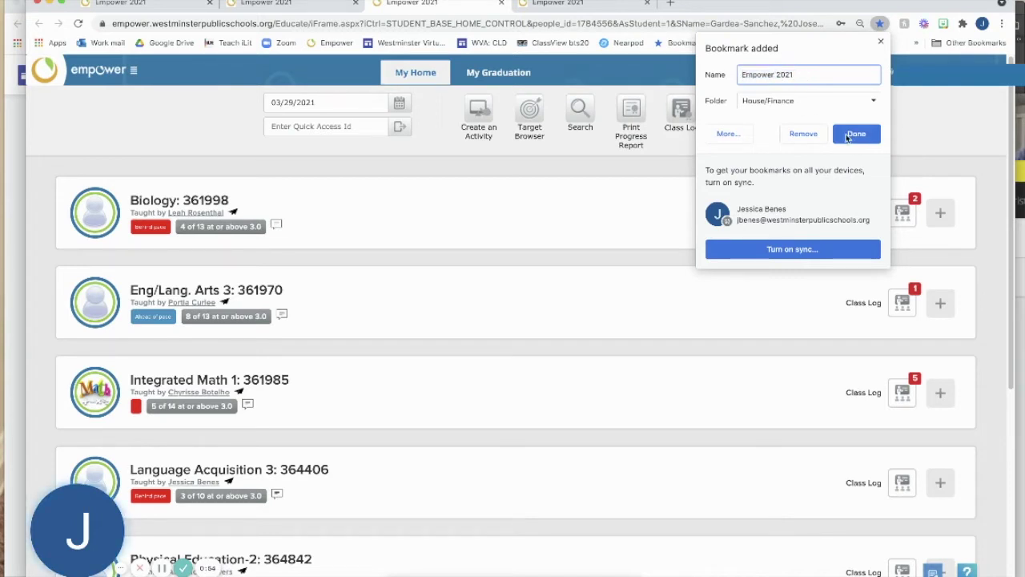
pyautogui.click(789, 102)
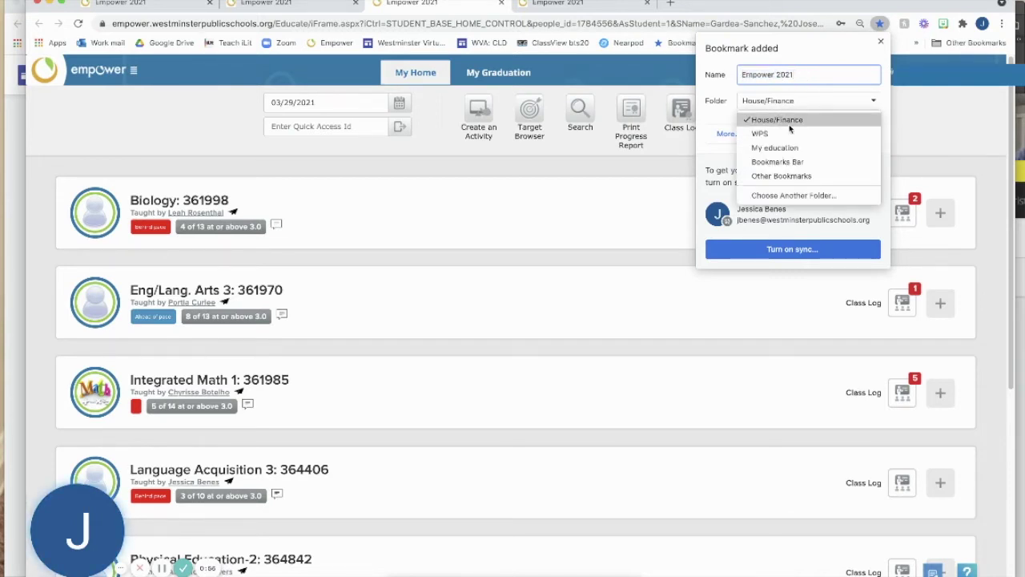
pyautogui.click(797, 162)
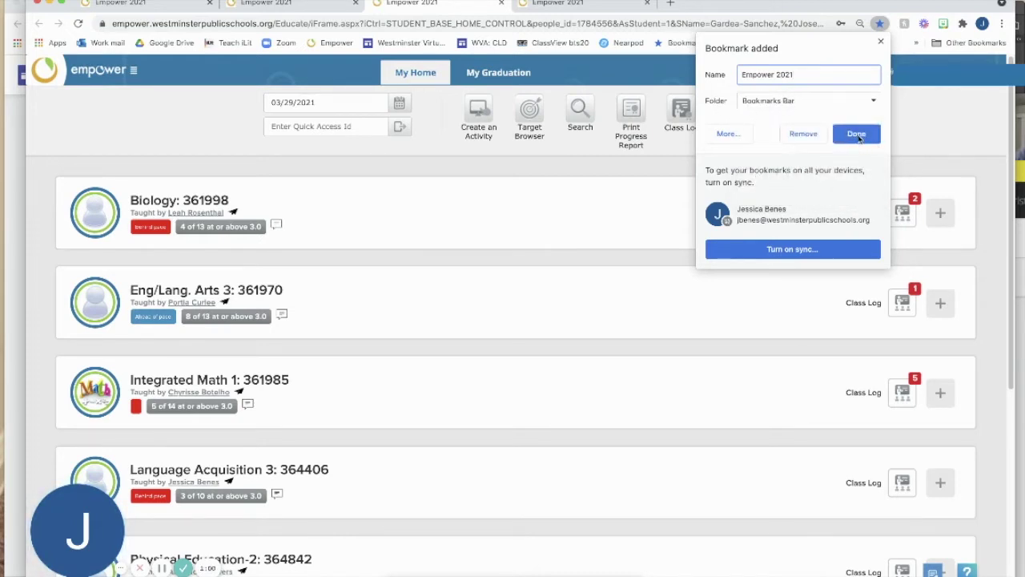
pyautogui.click(879, 41)
# Step: Remove the Empower 2021 bookmark for the student home page
pyautogui.click(880, 23)
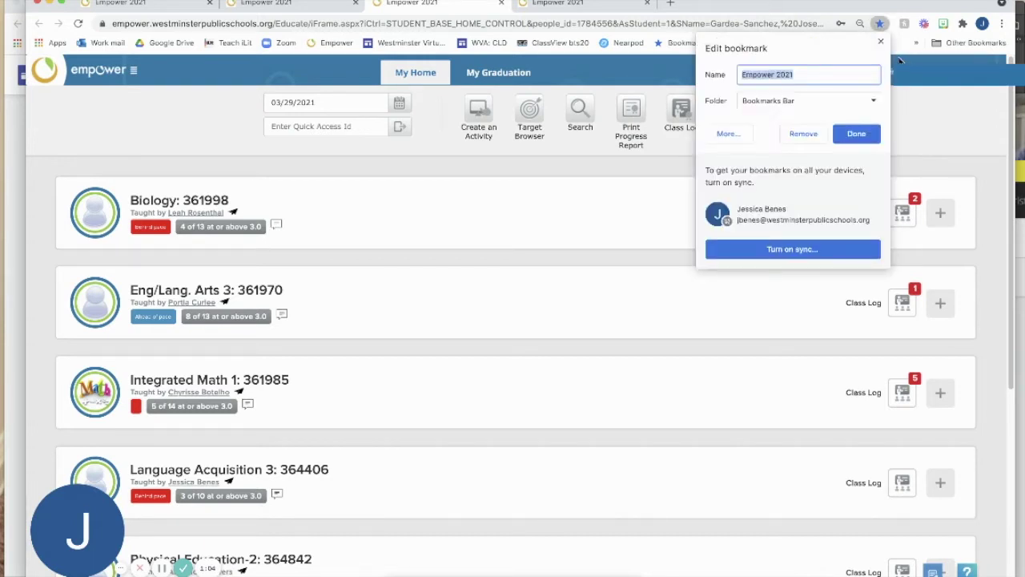
pyautogui.click(811, 134)
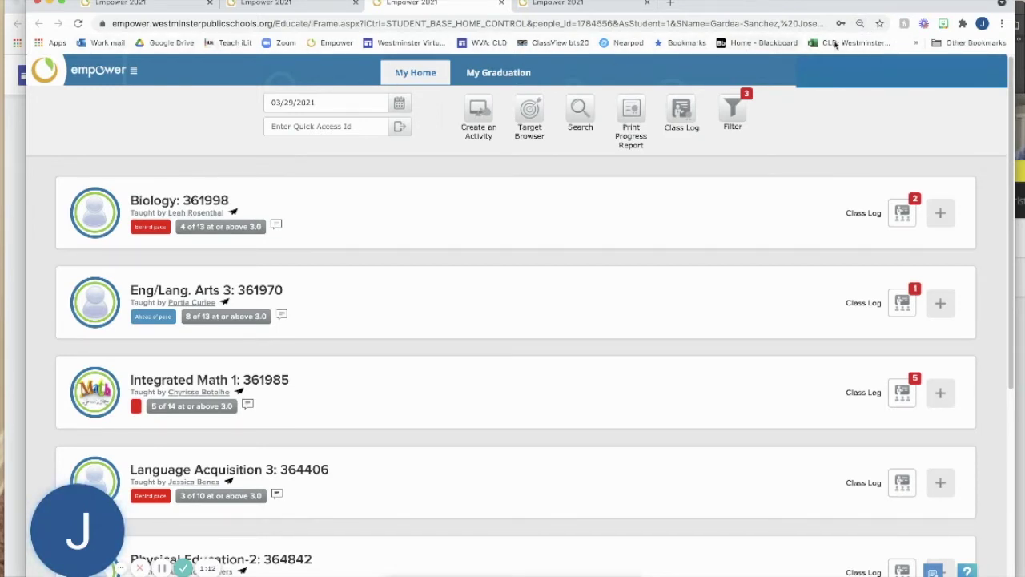
# Step: Examine the browser's bookmark options and the actions available for the existing Empower bookmark
pyautogui.click(1004, 25)
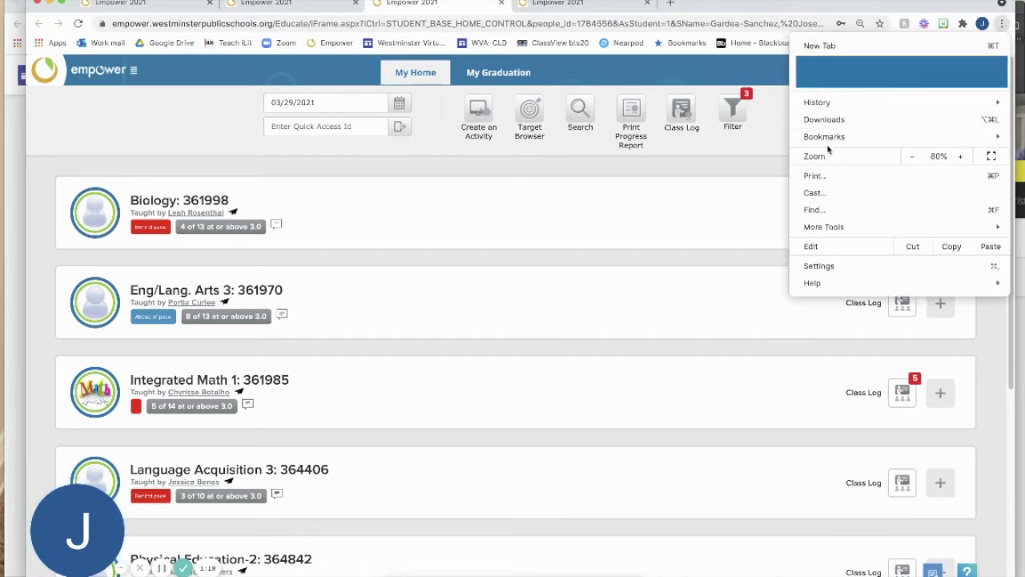
pyautogui.moveTo(833, 136)
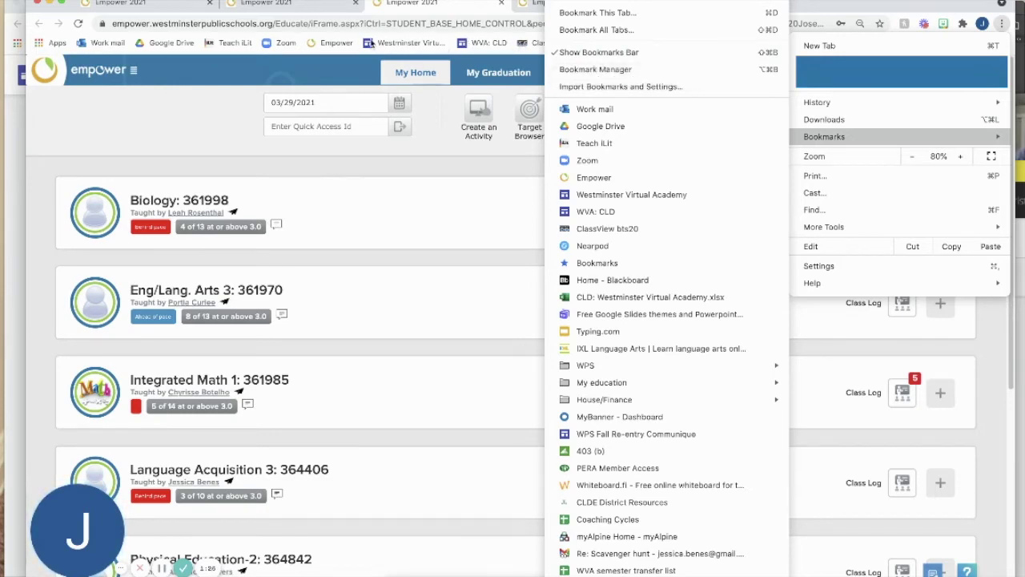
pyautogui.click(398, 3)
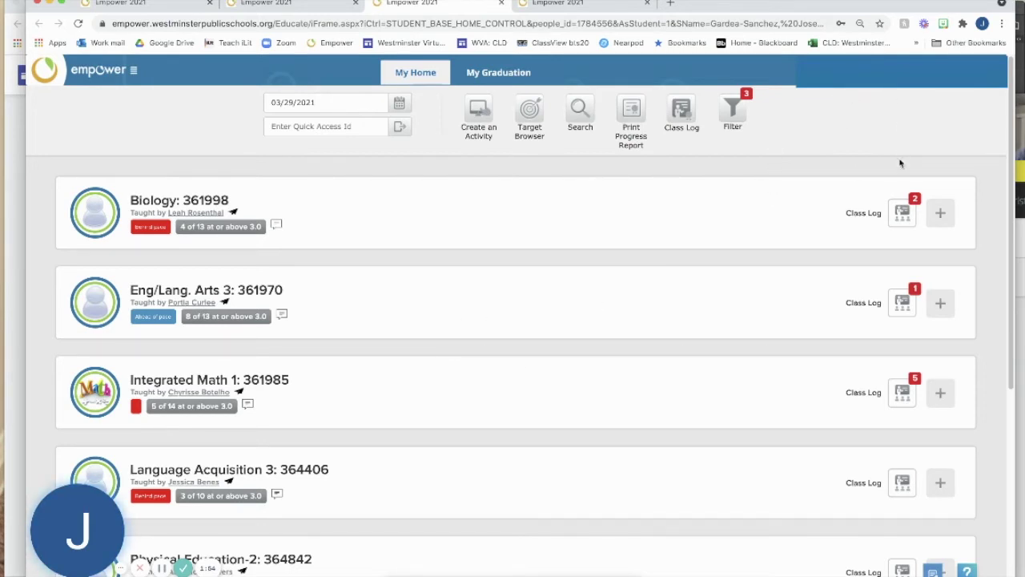
pyautogui.rightClick(323, 44)
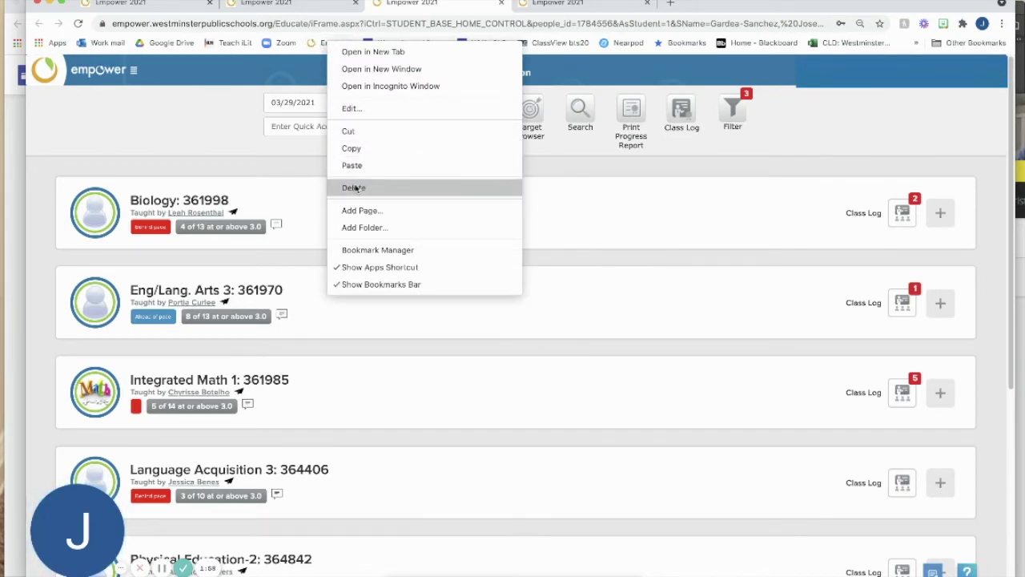
pyautogui.click(833, 131)
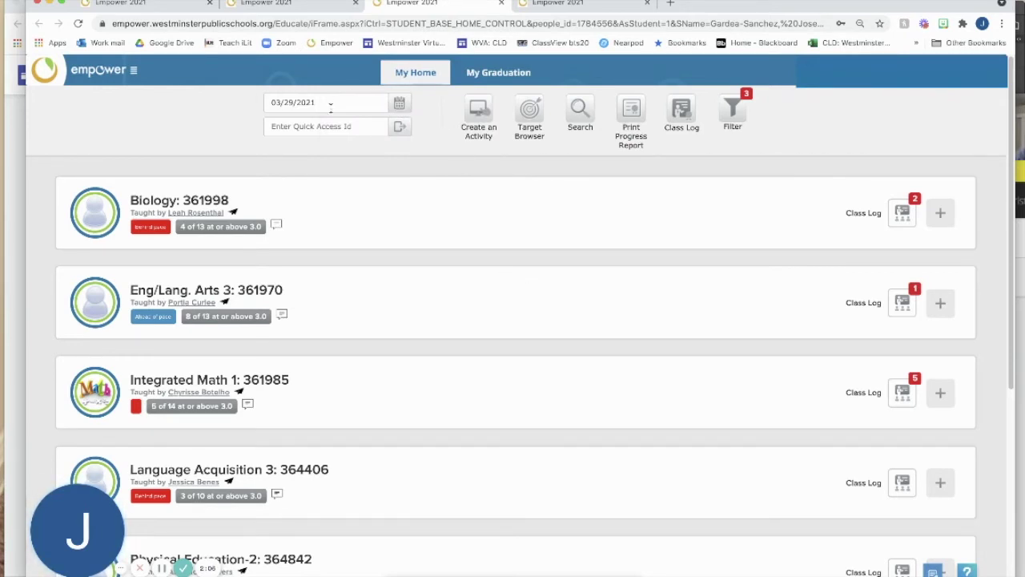
# Step: Set the effective date on the student home page to 03/16/2021, and return it to 03/29/2021
pyautogui.click(399, 104)
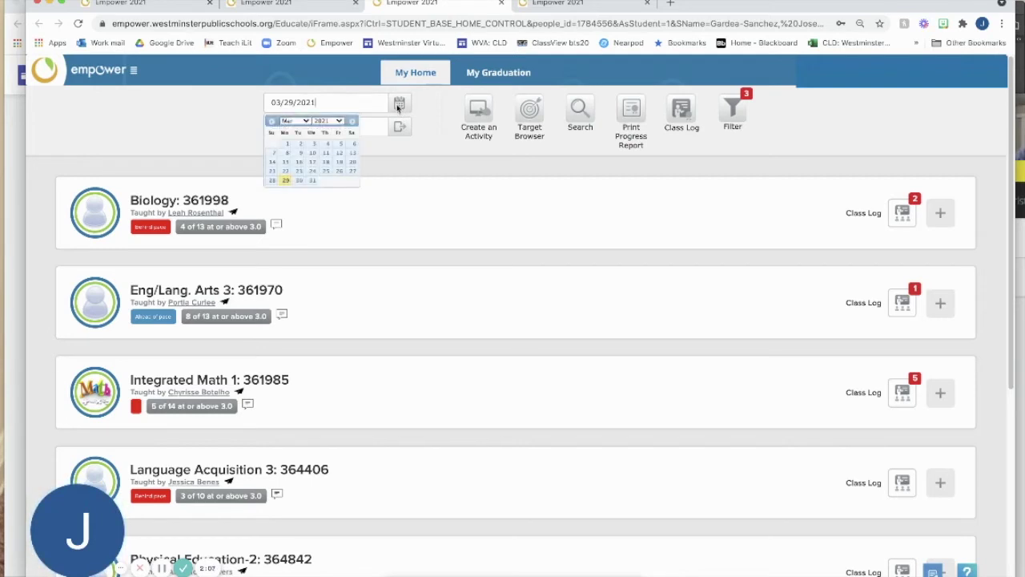
pyautogui.click(298, 163)
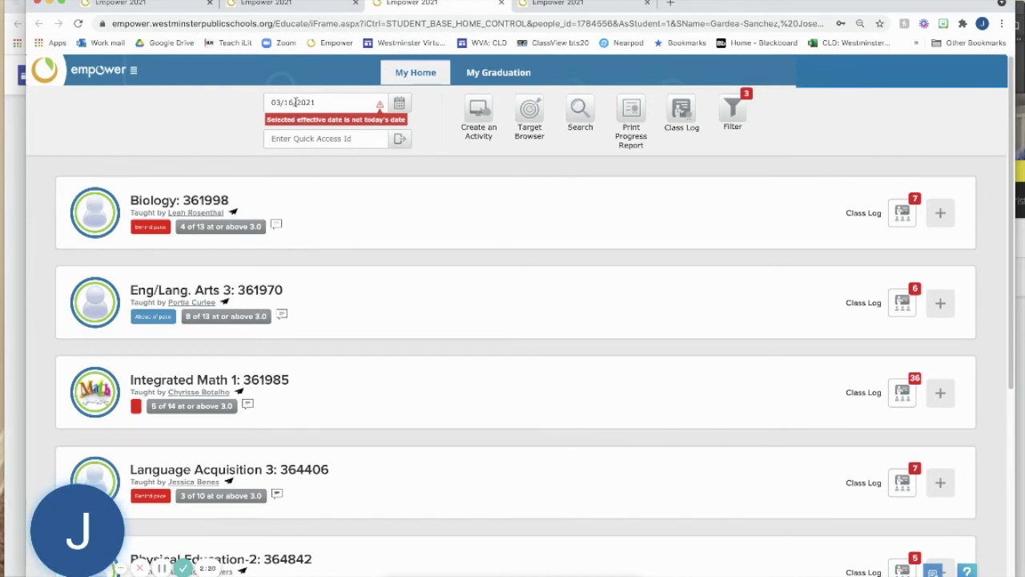
pyautogui.click(402, 107)
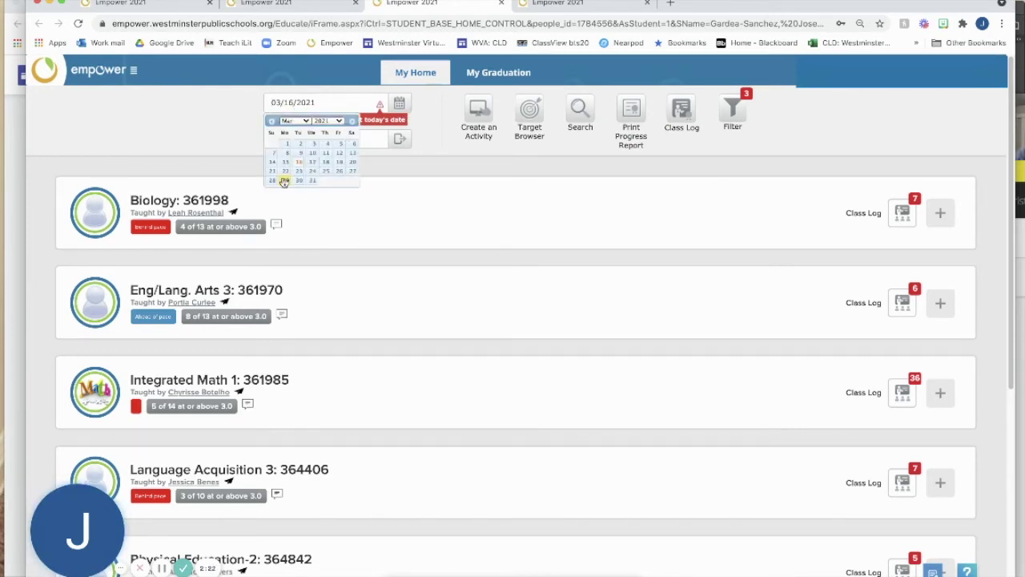
pyautogui.click(285, 181)
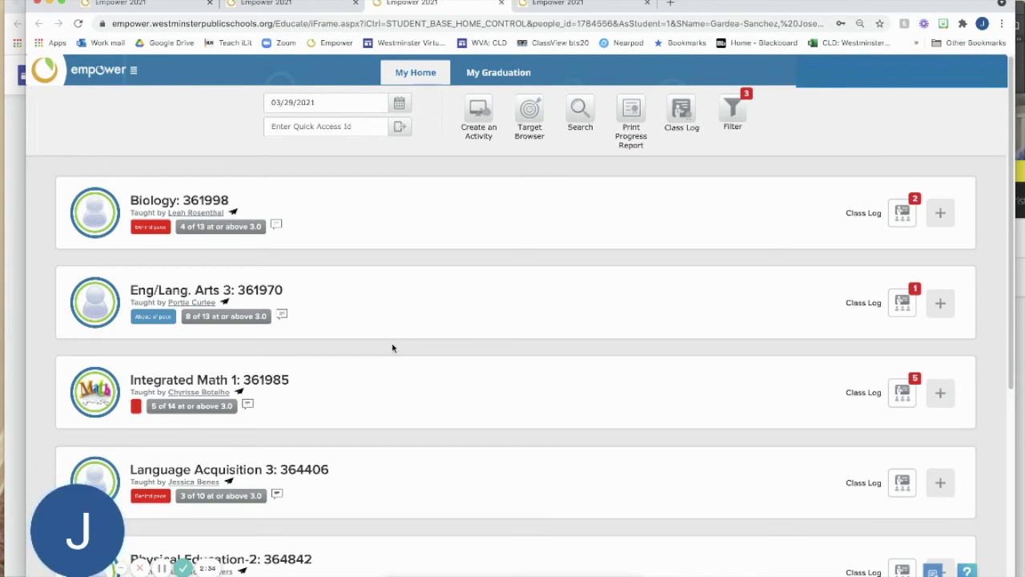
# Step: Look through all the student's classes on the home page, including the focused instruction and WIN classes
pyautogui.scroll(-2, 394, 346)
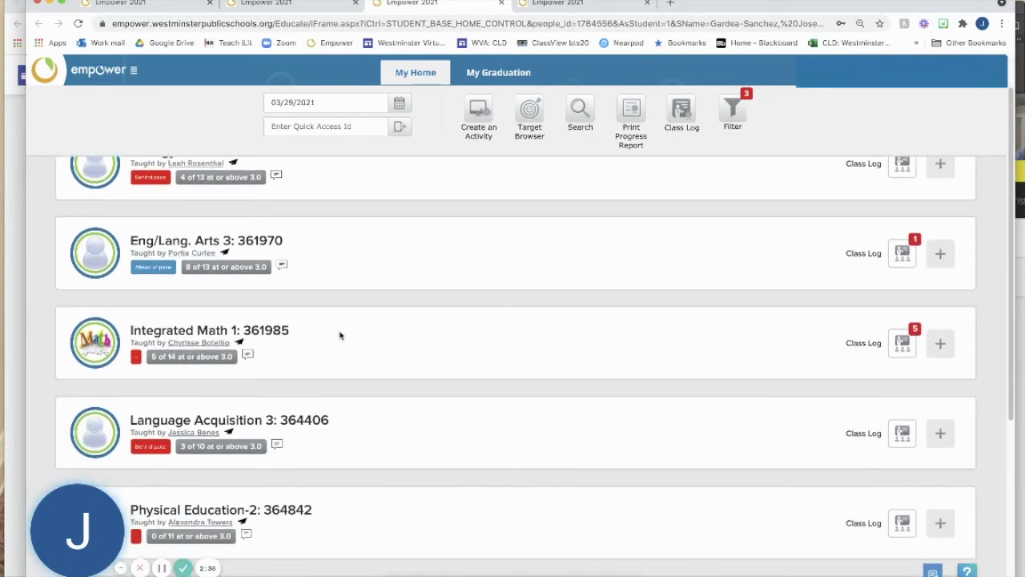
pyautogui.scroll(-1, 234, 318)
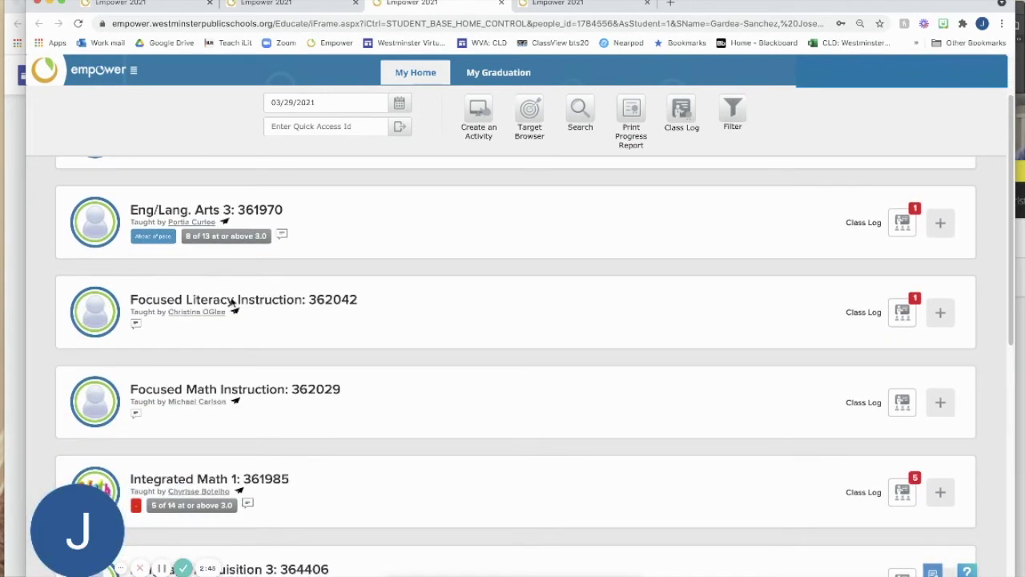
pyautogui.scroll(-3, 276, 396)
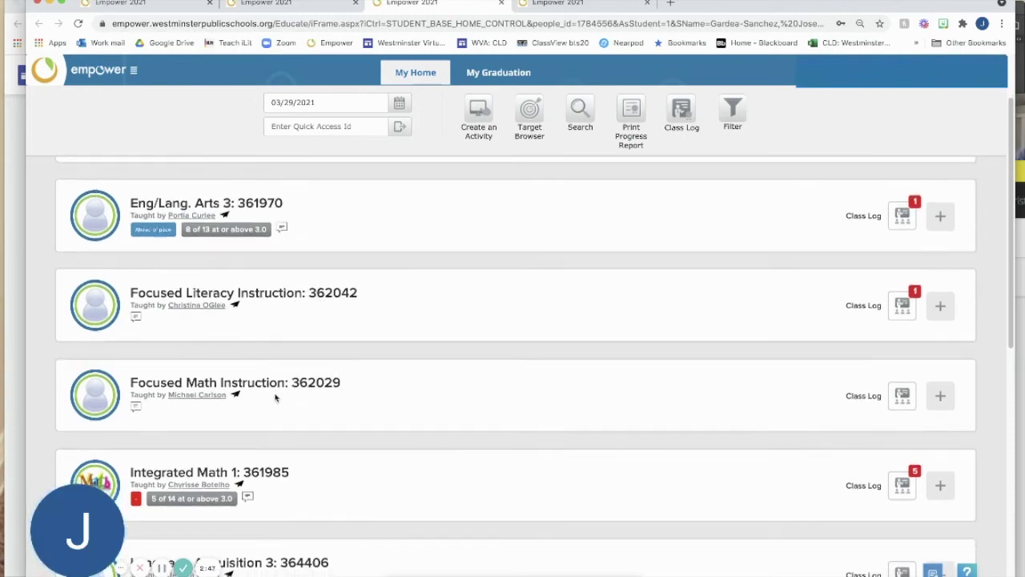
pyautogui.scroll(-2, 277, 397)
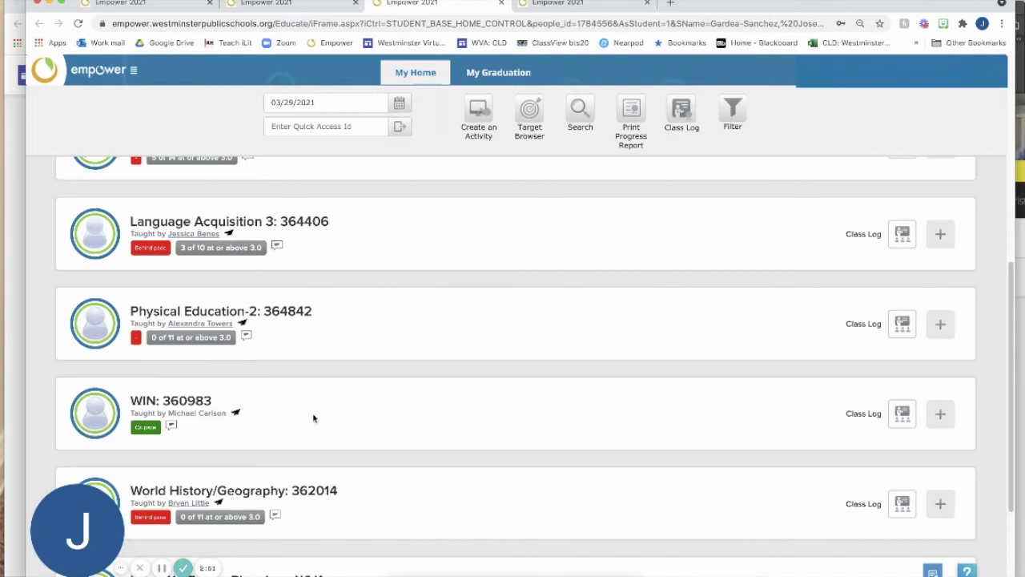
pyautogui.scroll(1, 313, 417)
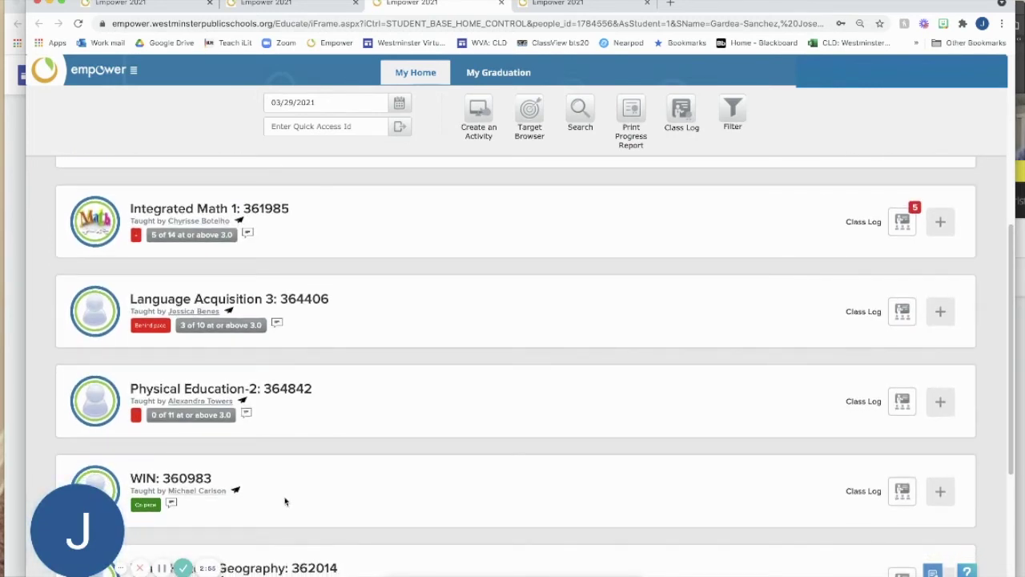
pyautogui.scroll(1, 285, 501)
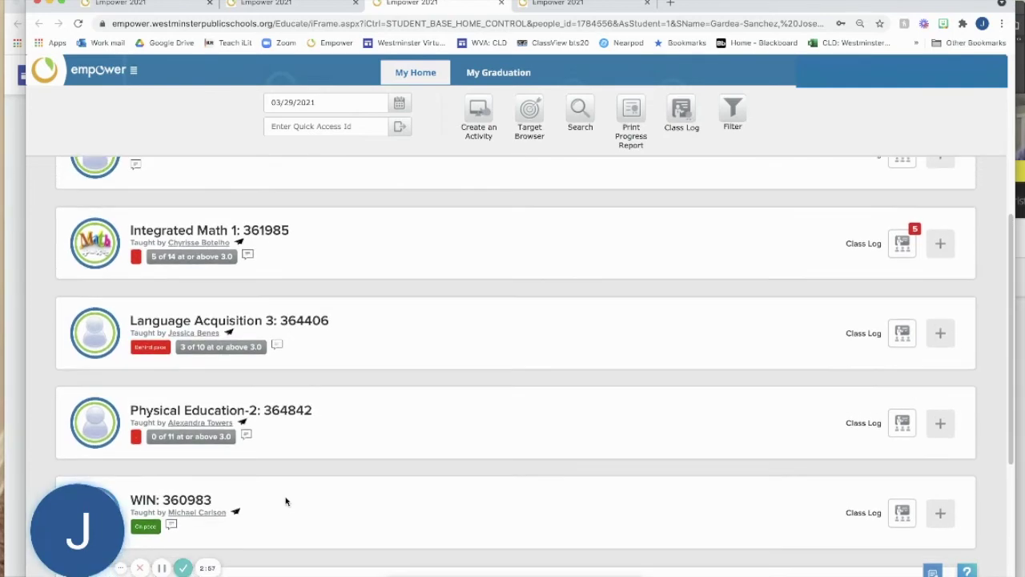
pyautogui.scroll(2, 350, 501)
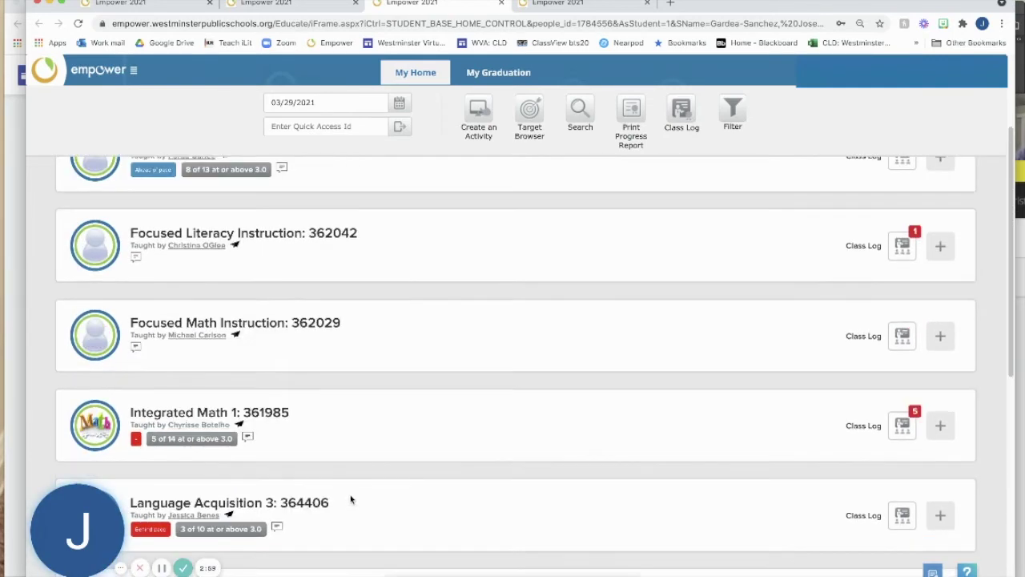
pyautogui.scroll(2, 350, 500)
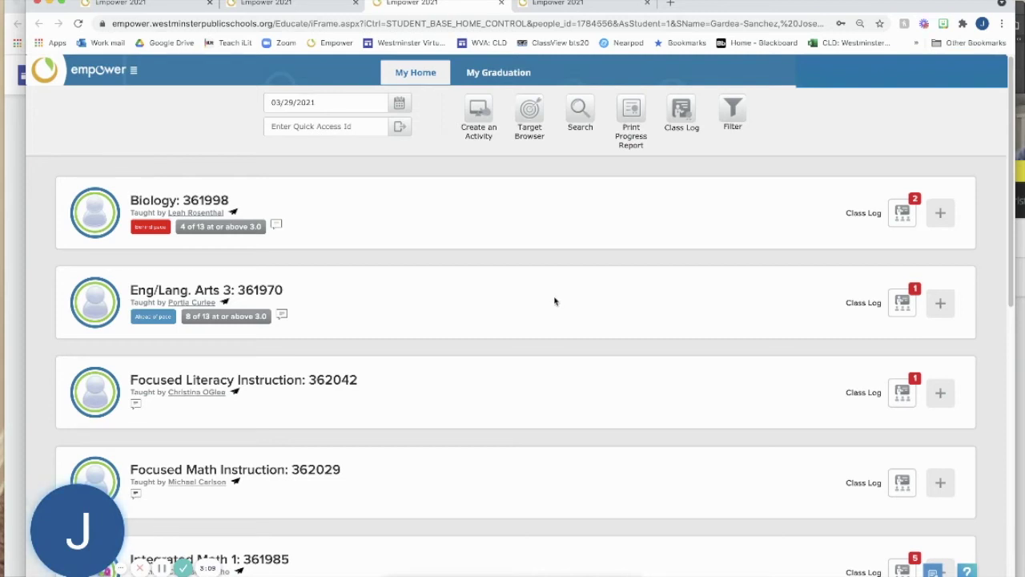
# Step: Filter Focused Literacy Instruction, Focused Math Instruction and WIN out of the class list and check the remaining classes
pyautogui.click(732, 112)
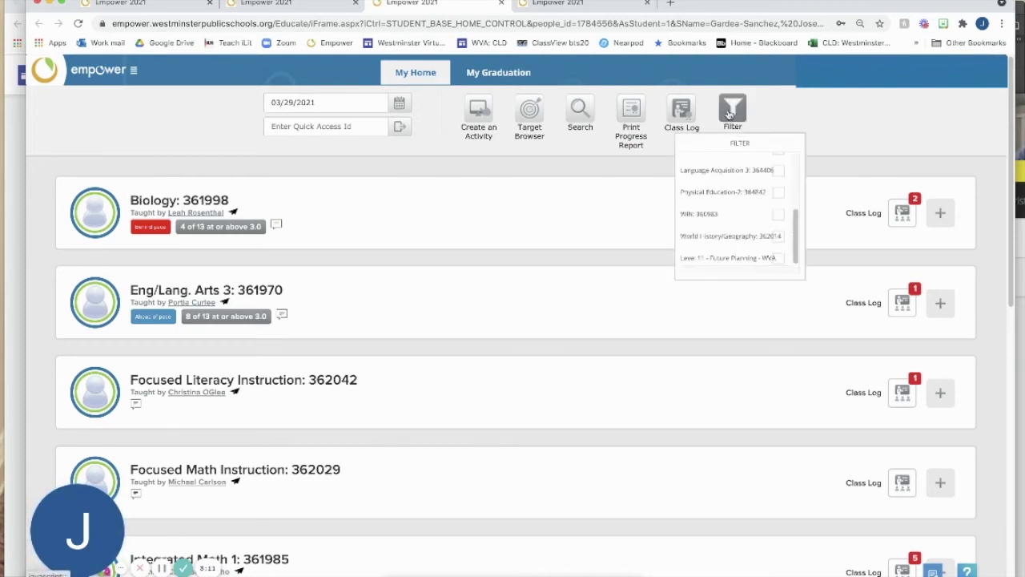
pyautogui.scroll(-1, 773, 247)
pyautogui.scroll(1, 769, 216)
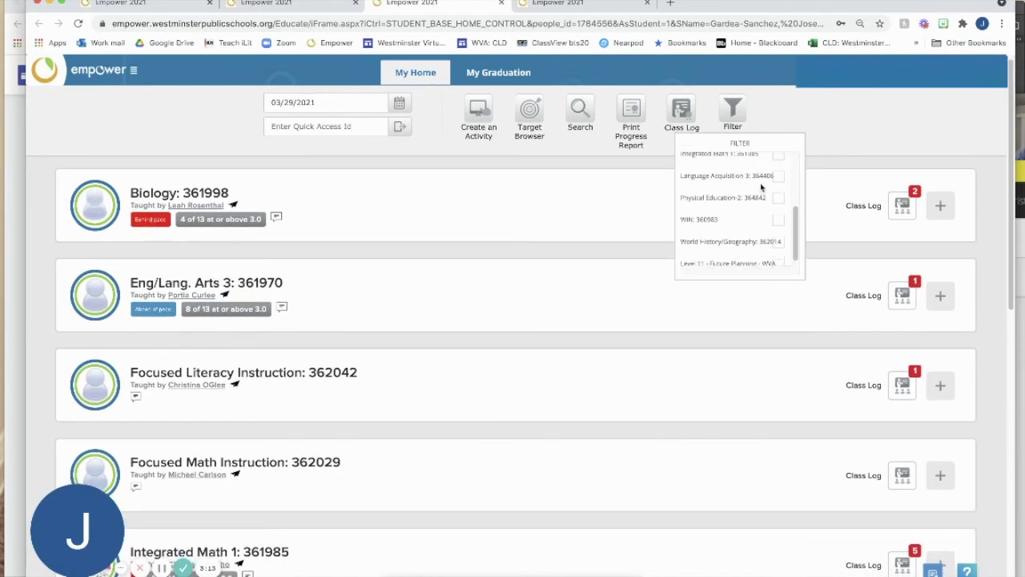
pyautogui.scroll(3, 756, 192)
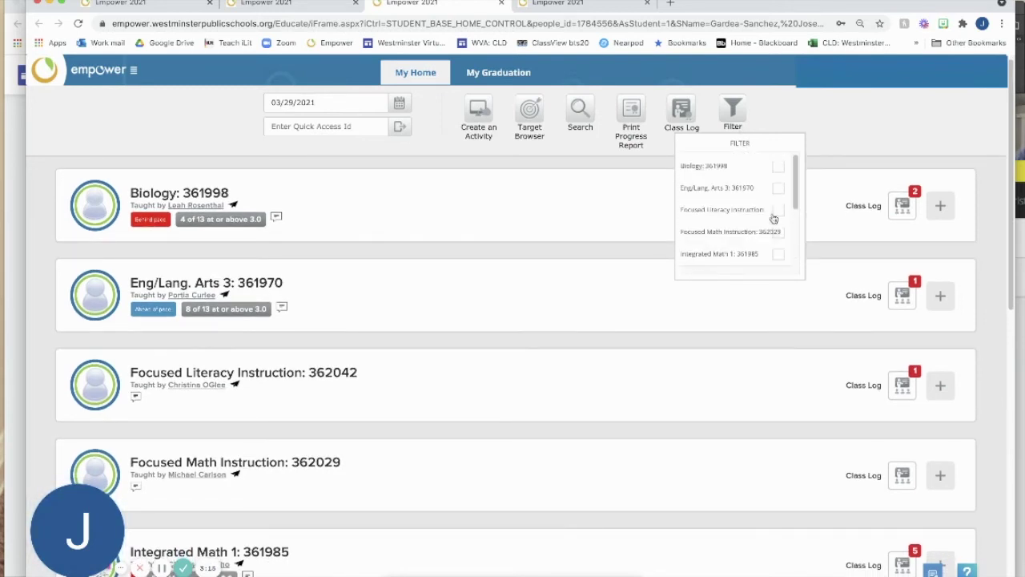
pyautogui.scroll(-1, 729, 202)
pyautogui.click(778, 202)
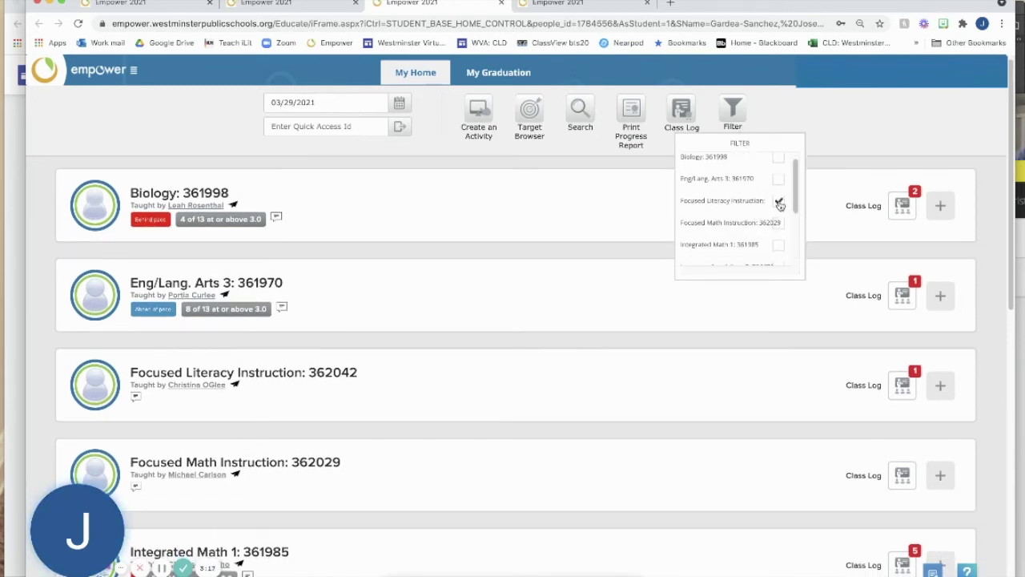
pyautogui.click(778, 223)
pyautogui.scroll(-1, 723, 235)
pyautogui.scroll(-4, 723, 235)
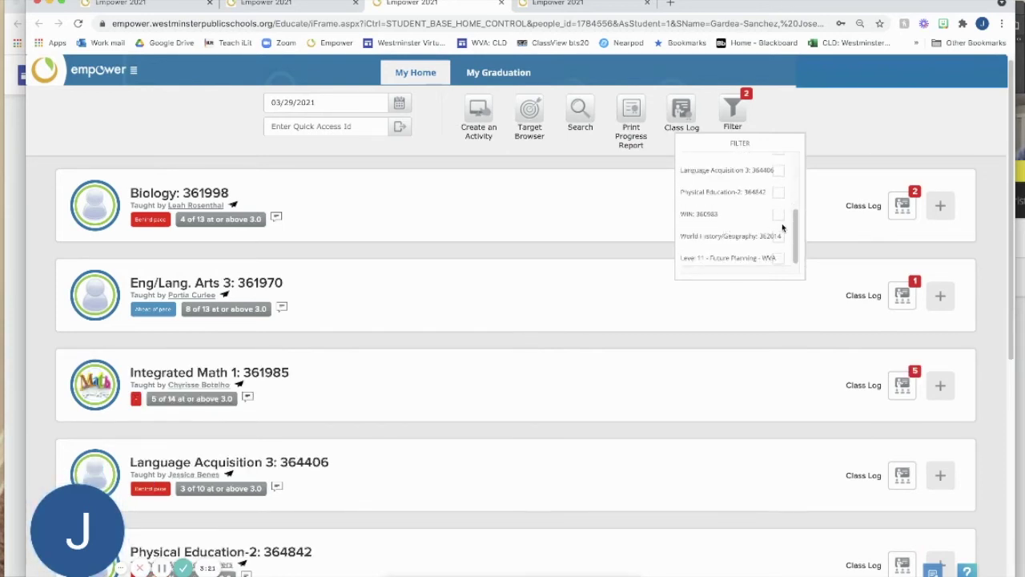
pyautogui.click(779, 216)
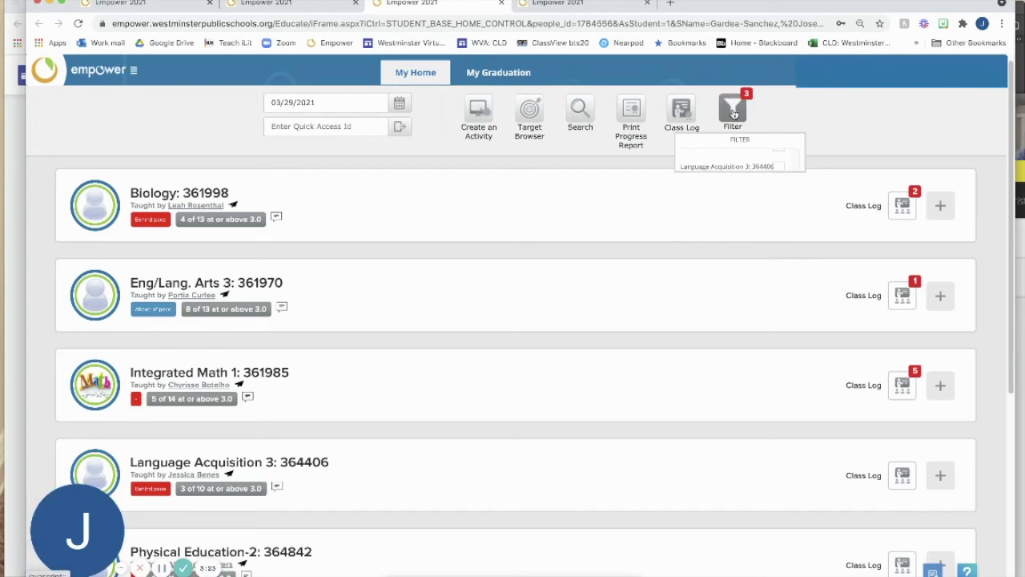
pyautogui.scroll(-2, 257, 335)
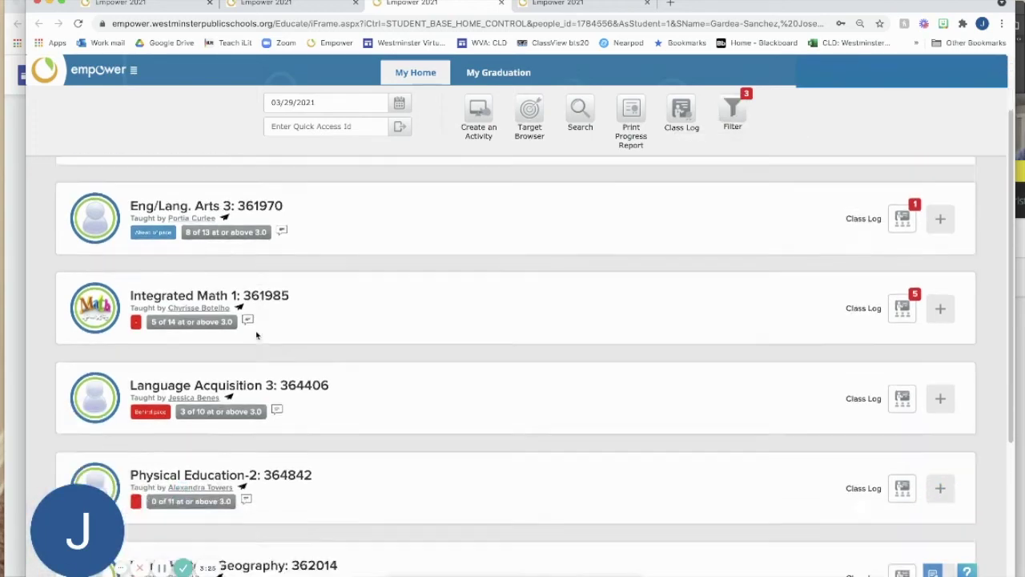
# Step: Review the pace labels, at-or-above-3.0 scores and Class Log badges across the filtered class list
pyautogui.scroll(-2, 256, 335)
pyautogui.scroll(4, 323, 437)
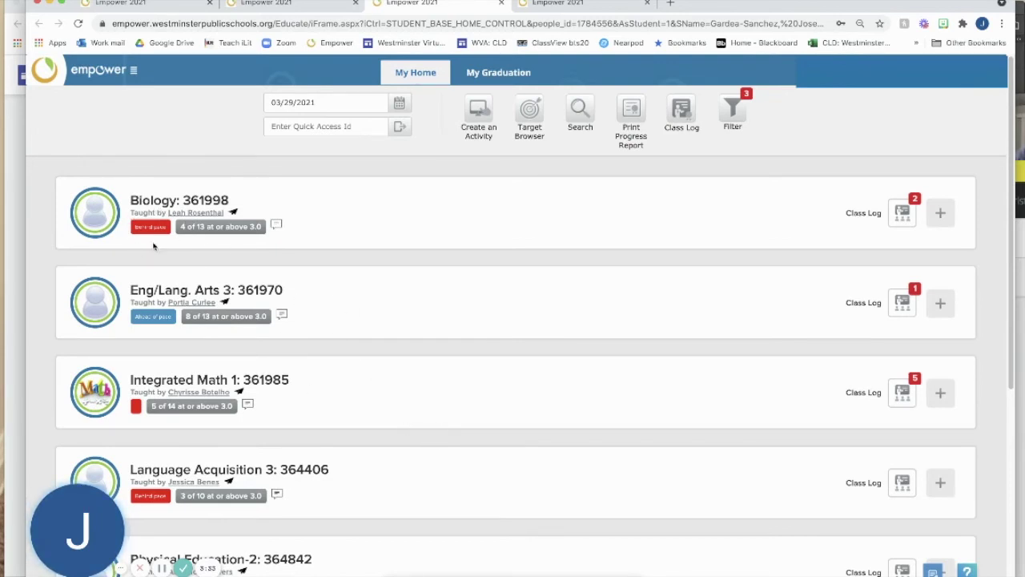
pyautogui.scroll(-1, 173, 489)
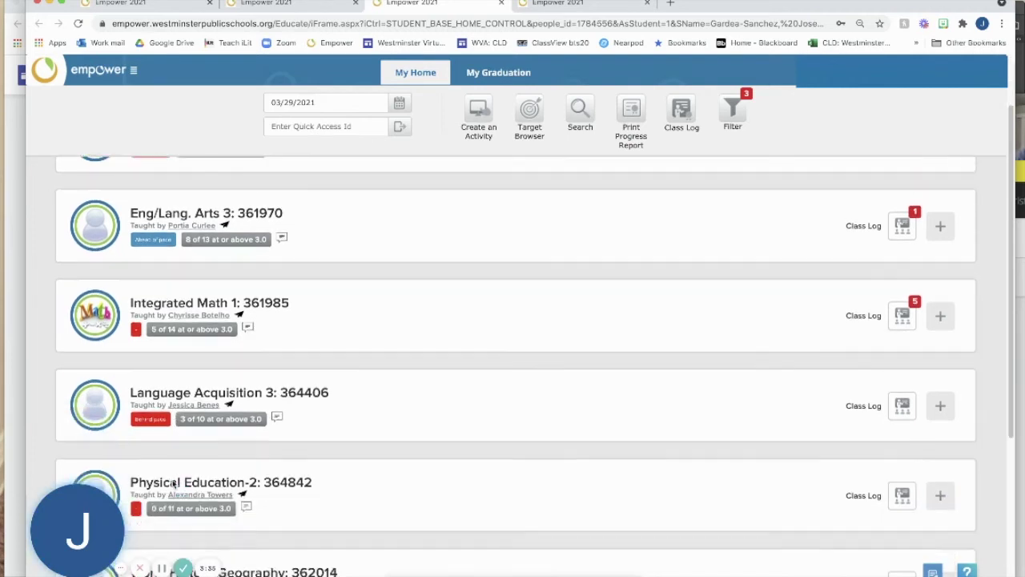
pyautogui.scroll(1, 149, 435)
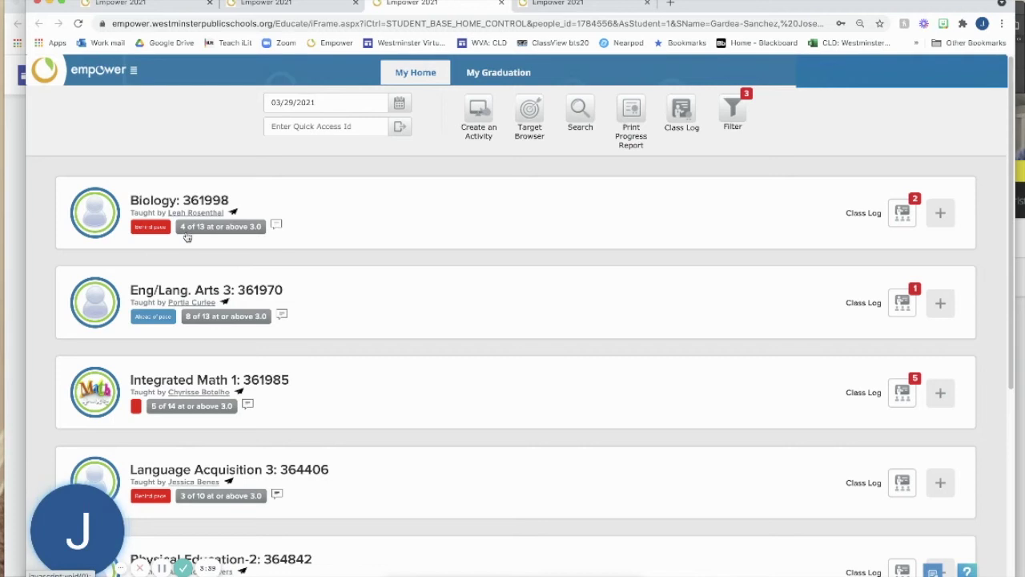
pyautogui.scroll(-1, 211, 301)
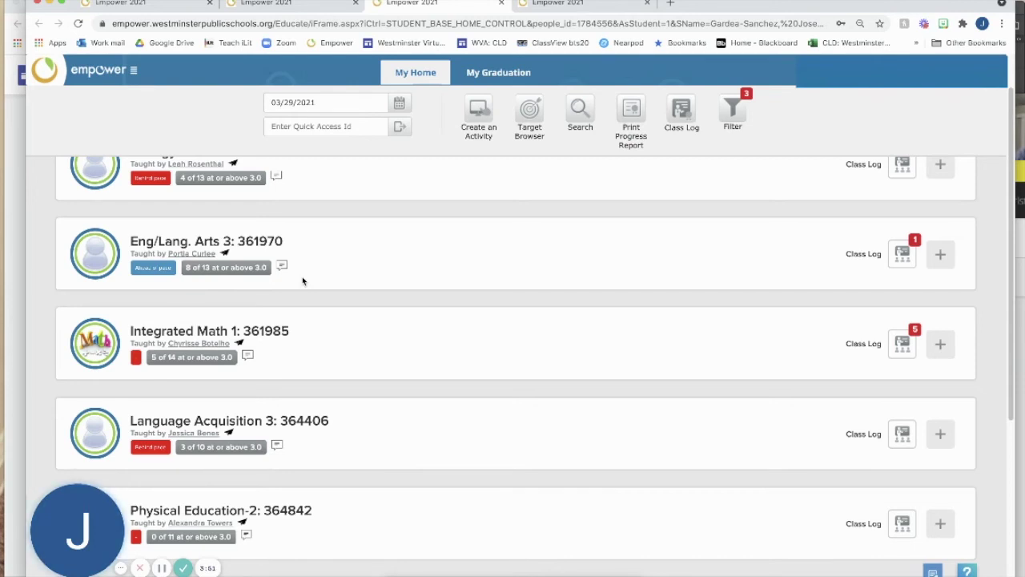
pyautogui.scroll(1, 181, 376)
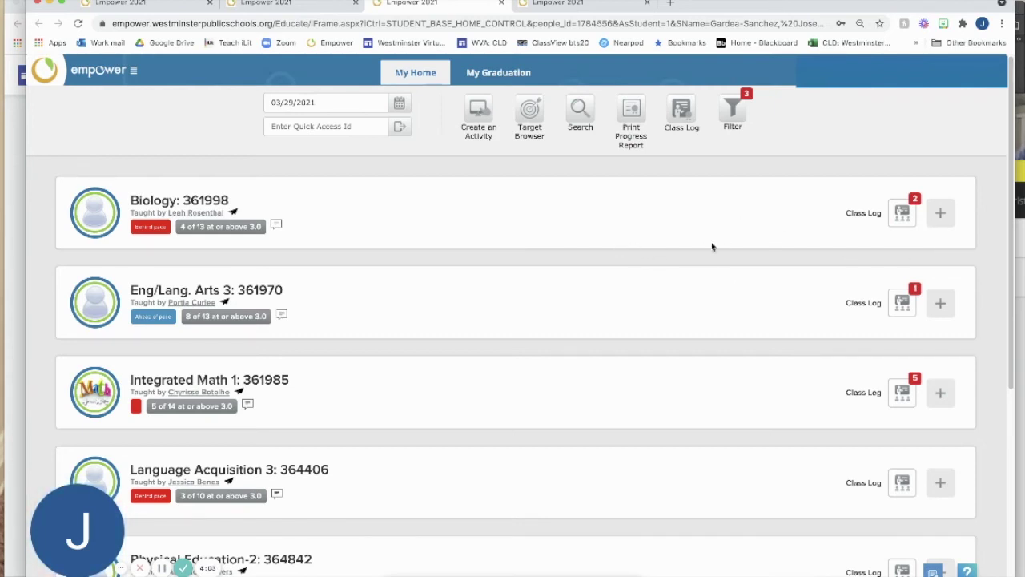
pyautogui.scroll(-1, 384, 306)
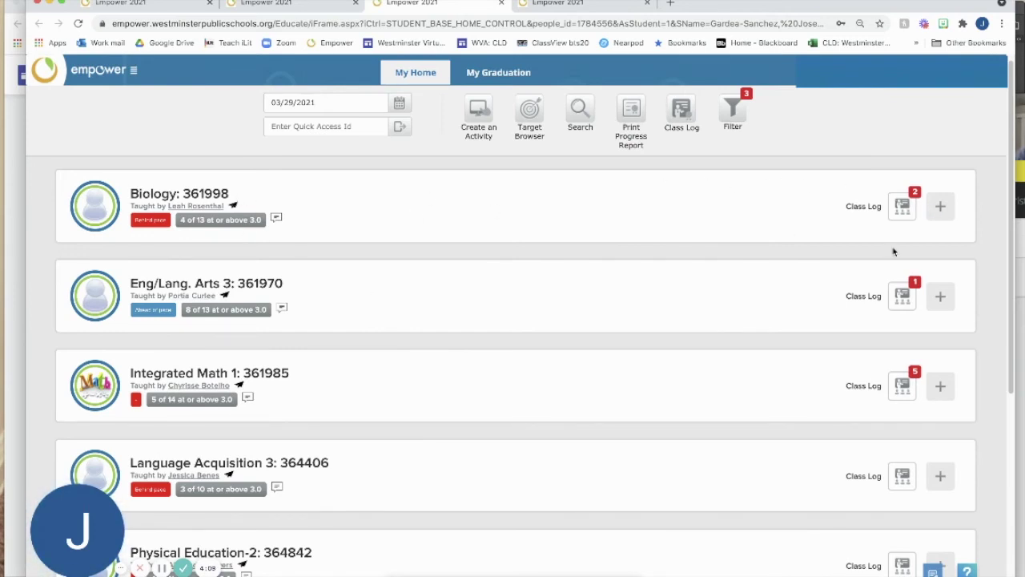
# Step: Expand the Biology class details and look through its Missing Activities list
pyautogui.click(941, 207)
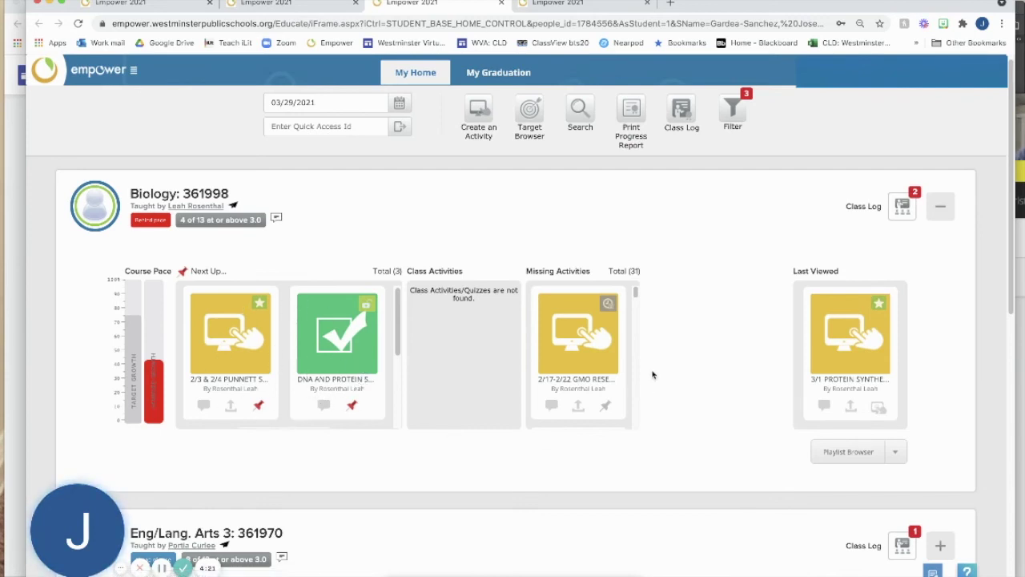
pyautogui.scroll(-3, 578, 345)
pyautogui.scroll(-3, 579, 351)
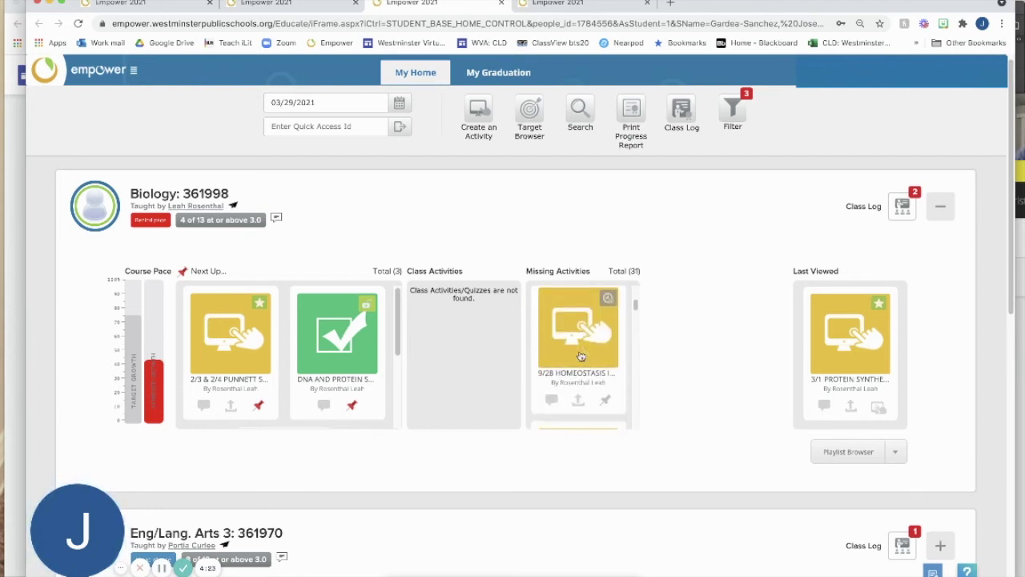
pyautogui.scroll(-1, 848, 337)
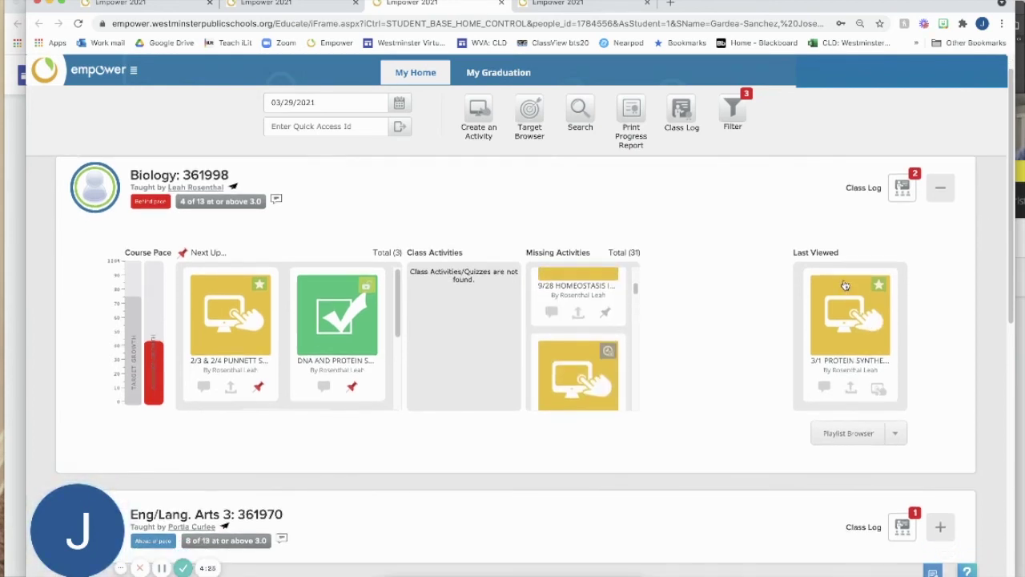
# Step: Open the Playlist Browser for Biology and look over the modules in its playlist
pyautogui.scroll(-3, 726, 372)
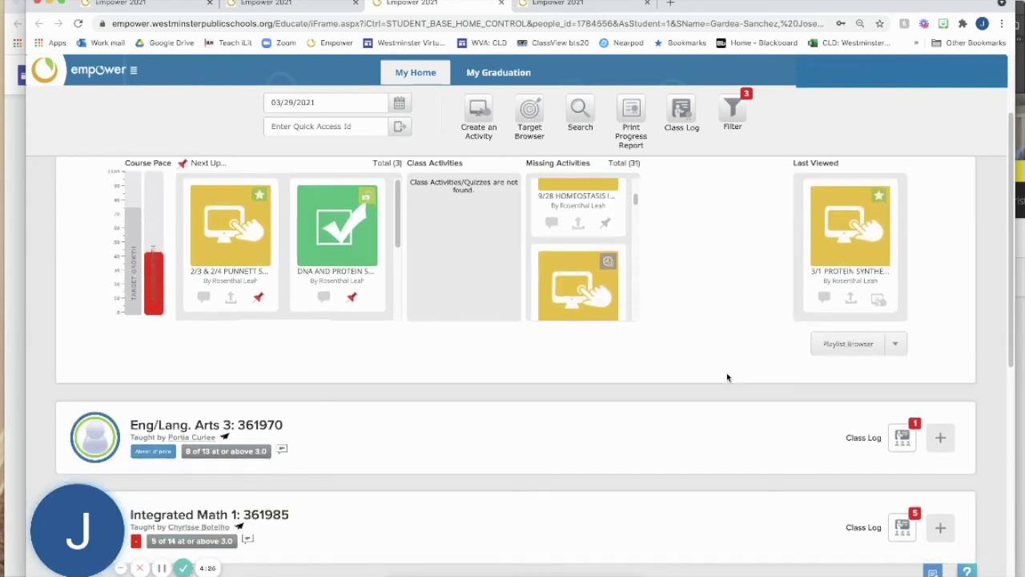
pyautogui.click(847, 343)
pyautogui.scroll(-5, 847, 346)
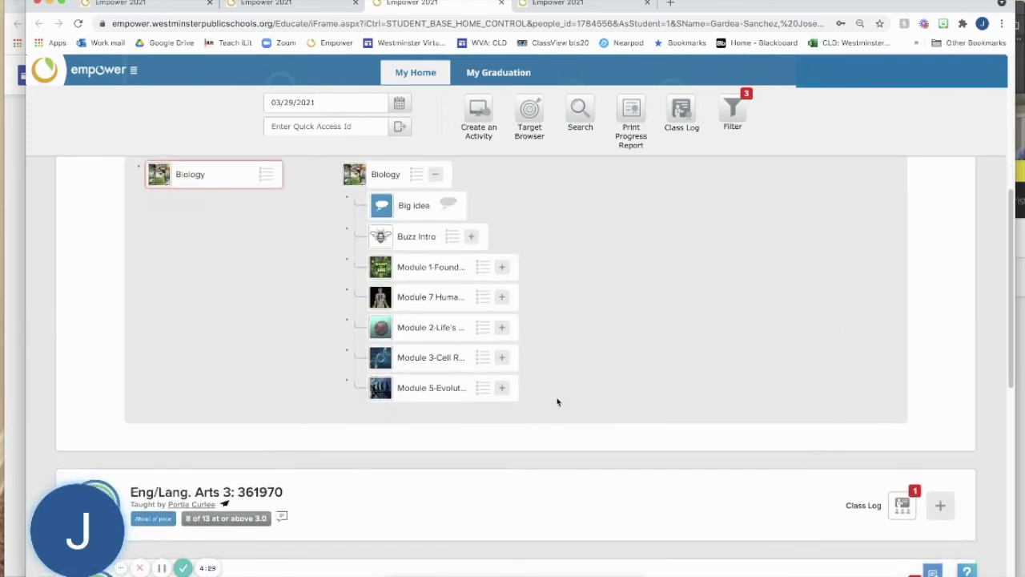
pyautogui.scroll(3, 556, 403)
pyautogui.scroll(2, 715, 441)
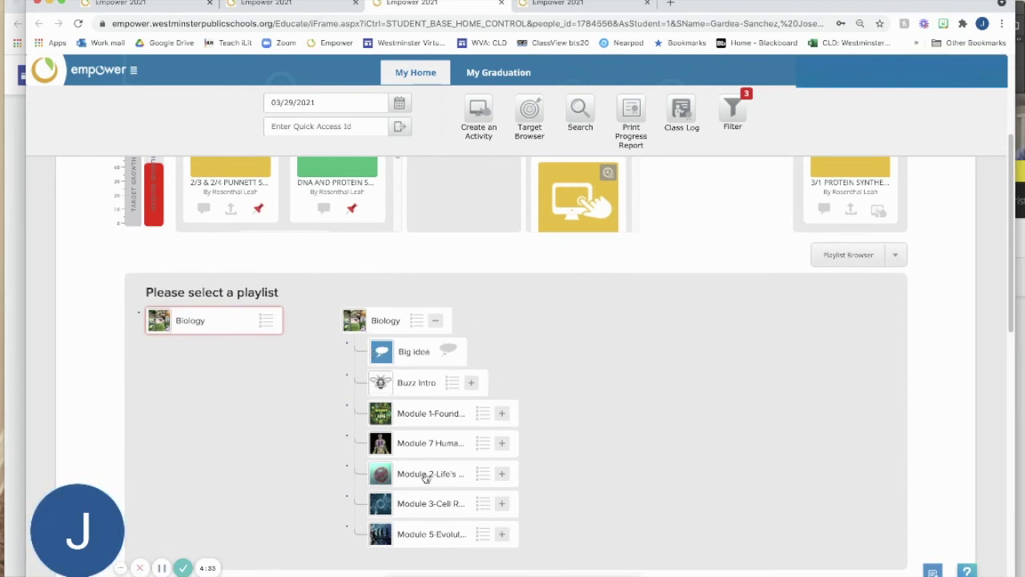
pyautogui.scroll(-1, 435, 486)
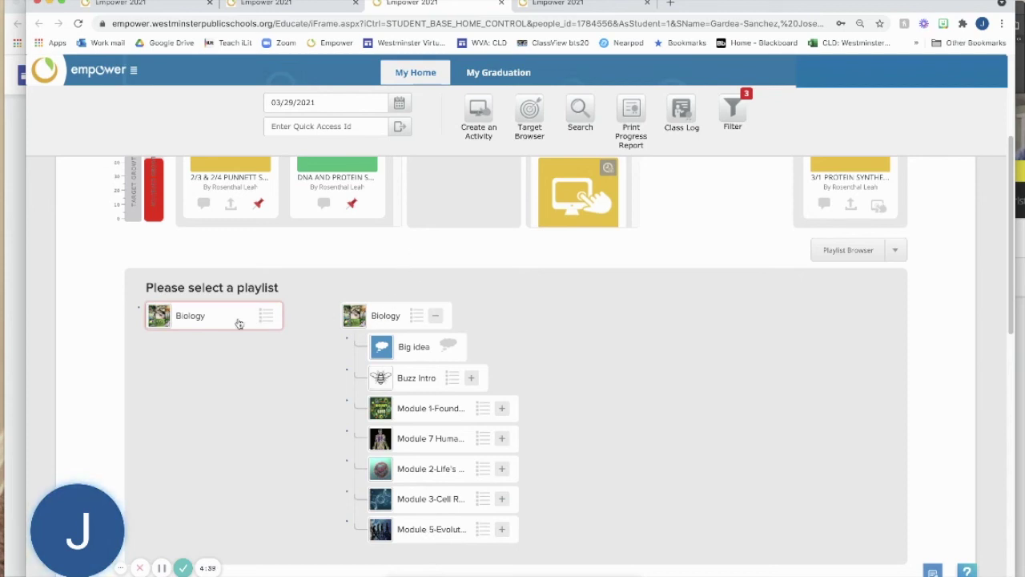
# Step: Open the Biology playlist, go into Module 5-Evolution, and highlight the date in the first activity's title
pyautogui.click(383, 316)
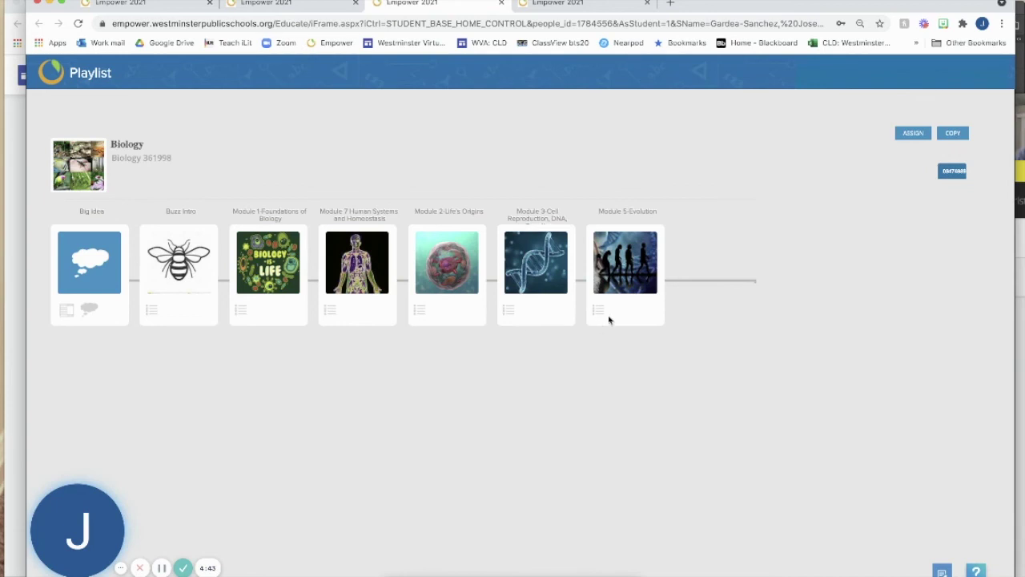
pyautogui.click(629, 266)
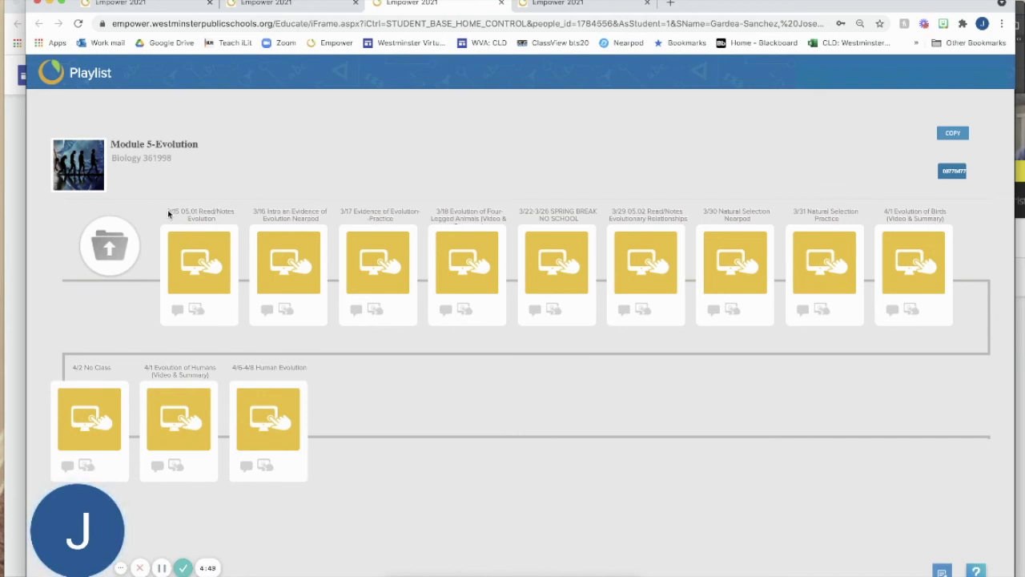
pyautogui.moveTo(167, 213); pyautogui.dragTo(196, 214)
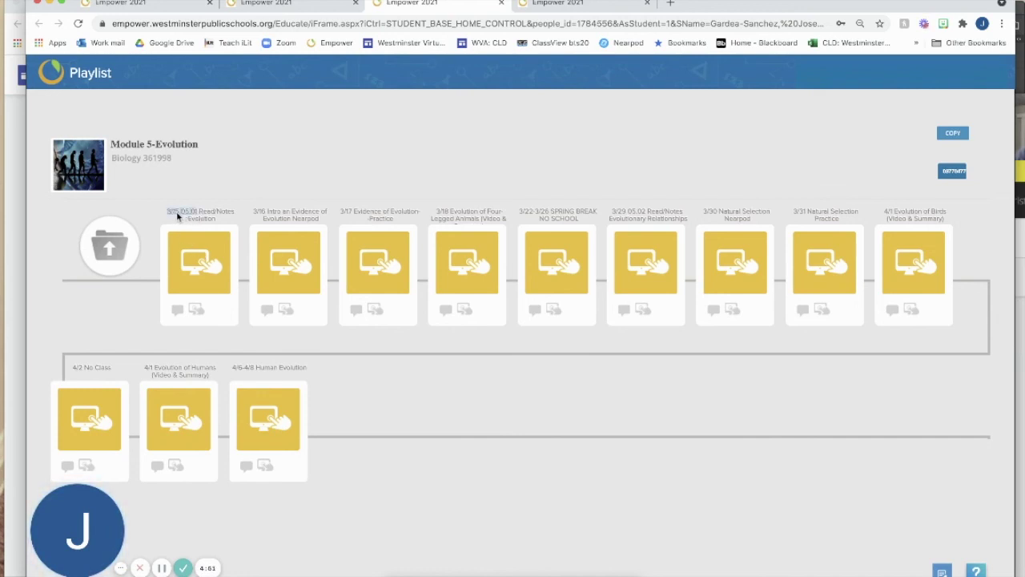